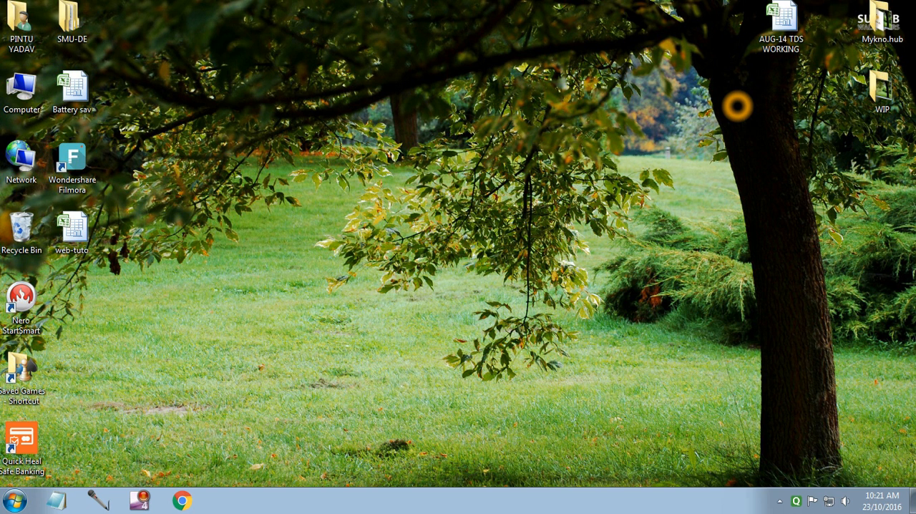
Open the AUG-14 TDS WORKING workbook from the desktop and look through the SAL - TDS sheet's employee rows.
{"action": "left_click", "coordinate": [779, 37]}
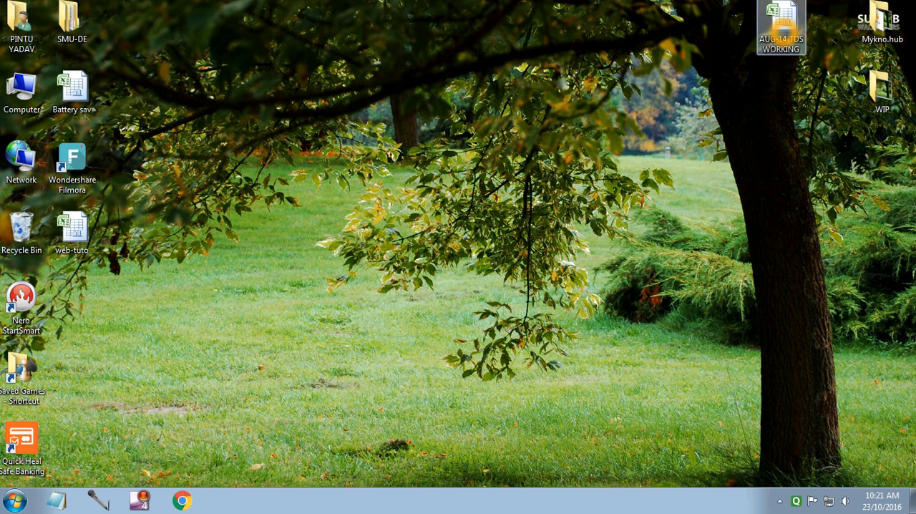
{"action": "double_click", "coordinate": [782, 35]}
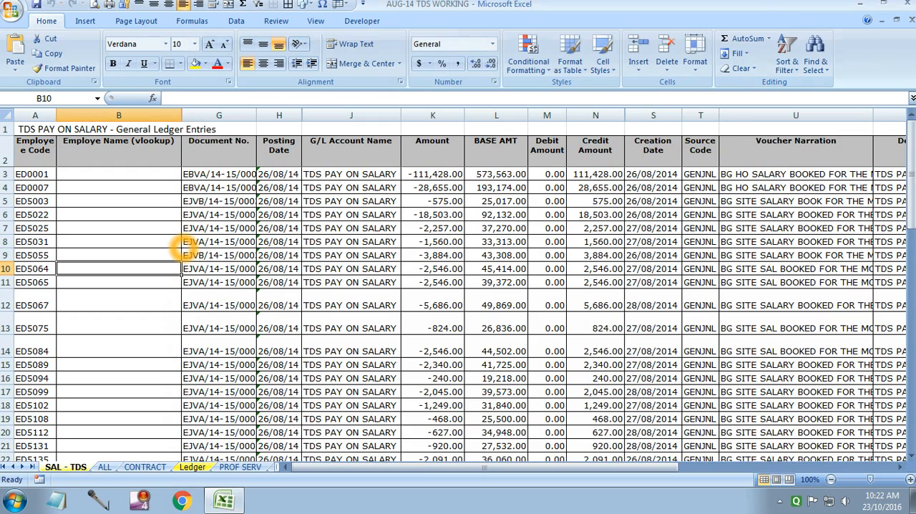
{"action": "scroll", "coordinate": [123, 292], "scroll_direction": "down", "scroll_amount": 5}
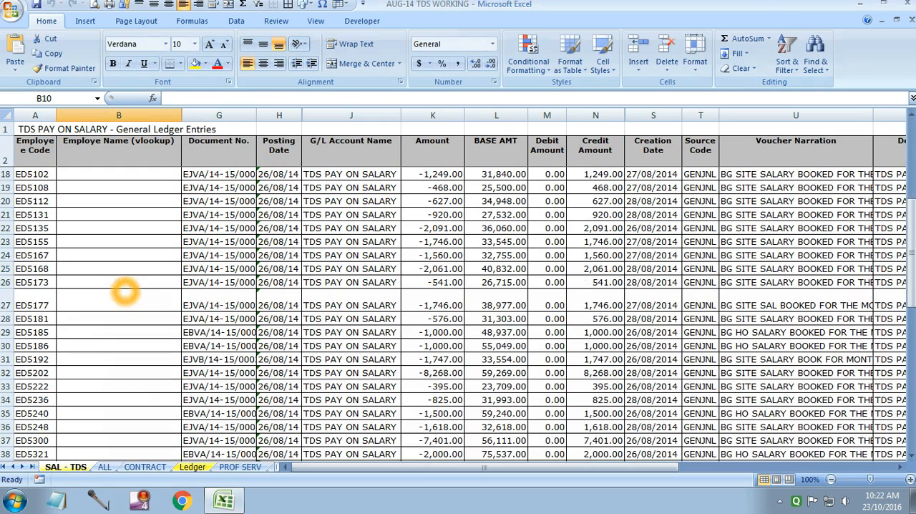
{"action": "scroll", "coordinate": [123, 292], "scroll_direction": "up", "scroll_amount": 5}
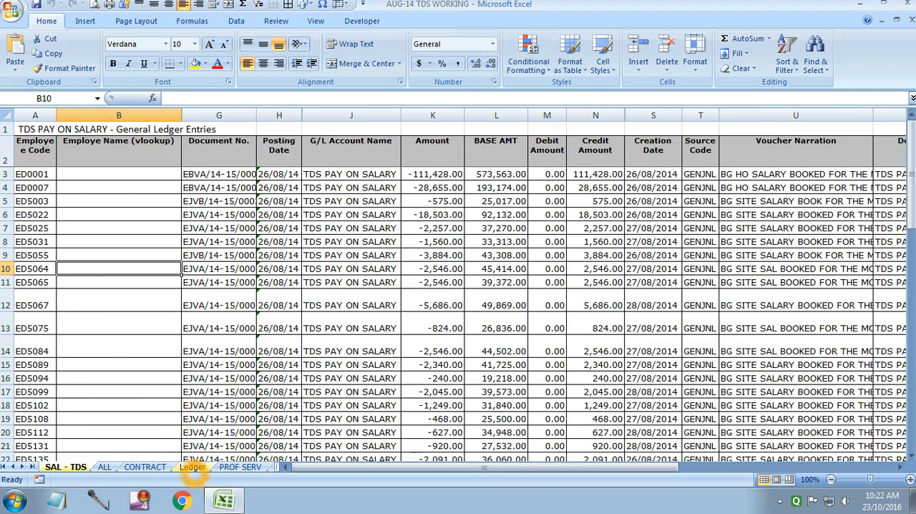
Compare the employee code and name columns on the Ledger sheet with those on the SAL - TDS sheet.
{"action": "left_click", "coordinate": [192, 468]}
{"action": "left_click", "coordinate": [65, 467]}
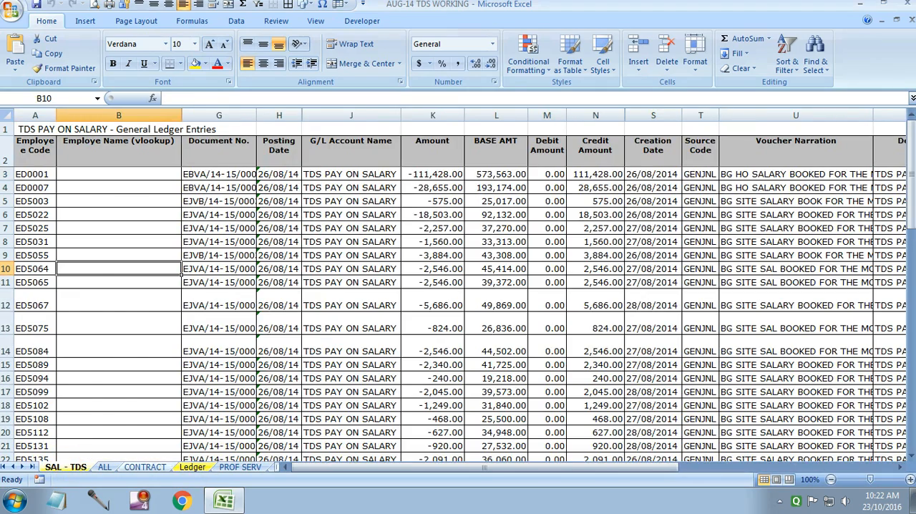
{"action": "left_click", "coordinate": [191, 467]}
{"action": "left_click", "coordinate": [64, 467]}
{"action": "left_click", "coordinate": [192, 467]}
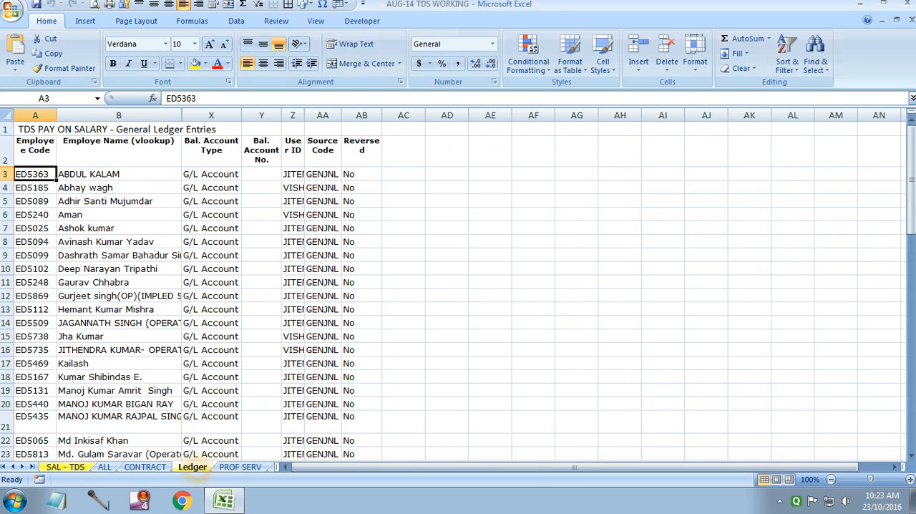
{"action": "scroll", "coordinate": [115, 287], "scroll_direction": "down", "scroll_amount": 4}
{"action": "scroll", "coordinate": [117, 292], "scroll_direction": "up", "scroll_amount": 4}
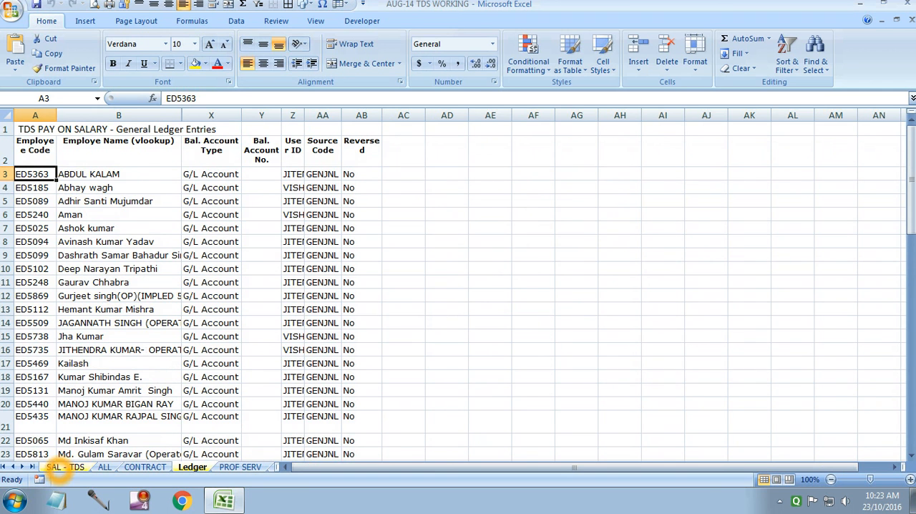
{"action": "left_click", "coordinate": [63, 467]}
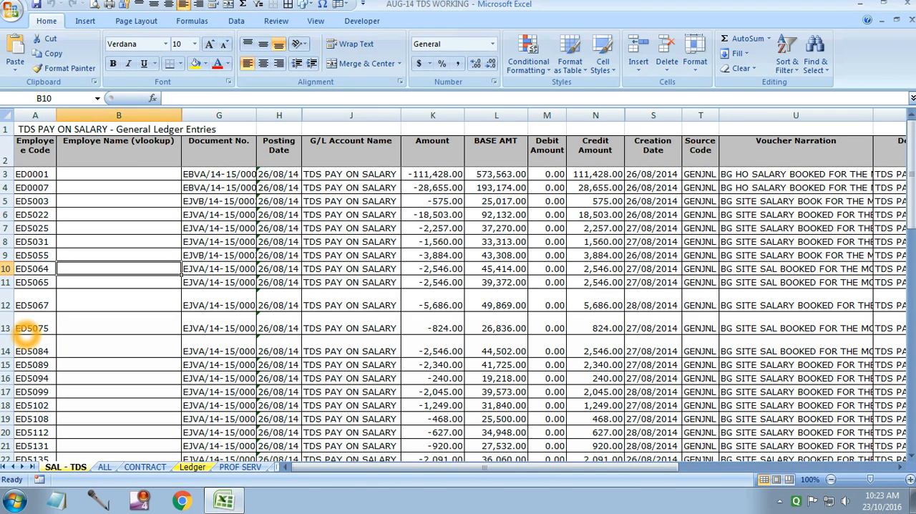
Begin a VLOOKUP formula in cell B3 of the SAL - TDS sheet with A3:A65 as the lookup value.
{"action": "left_click", "coordinate": [72, 175]}
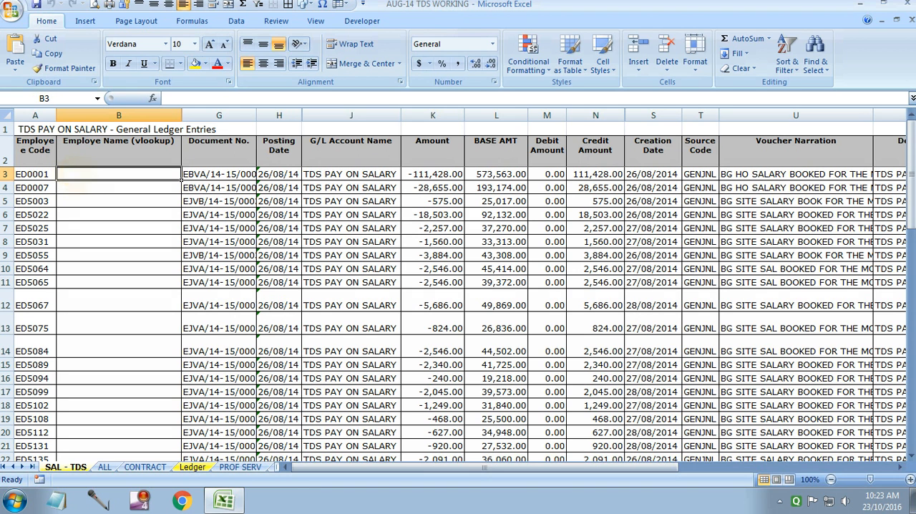
{"action": "type", "text": "="}
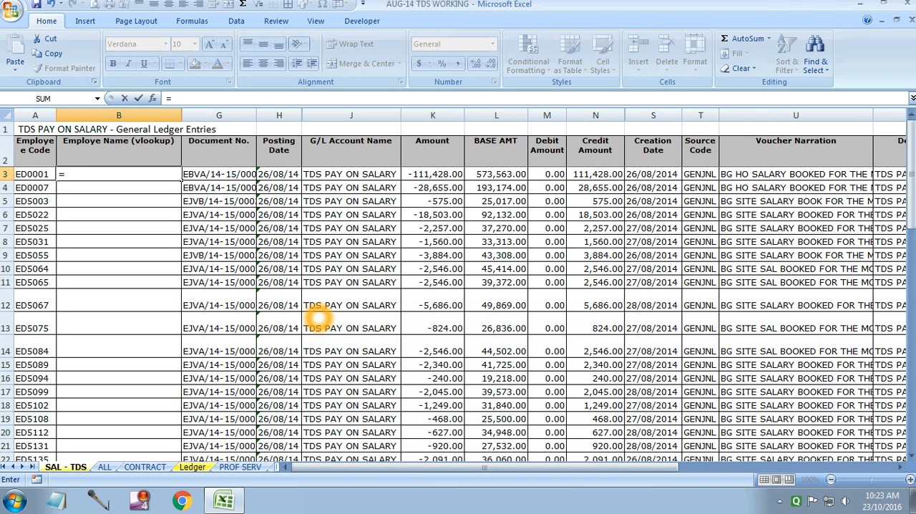
{"action": "type", "text": "("}
{"action": "key", "text": "BackSpace"}
{"action": "type", "text": "vloo"}
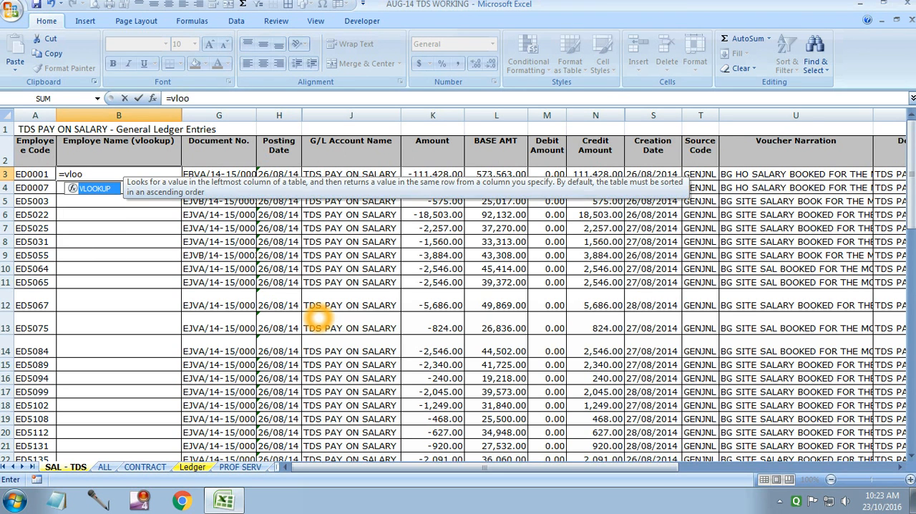
{"action": "type", "text": "kup"}
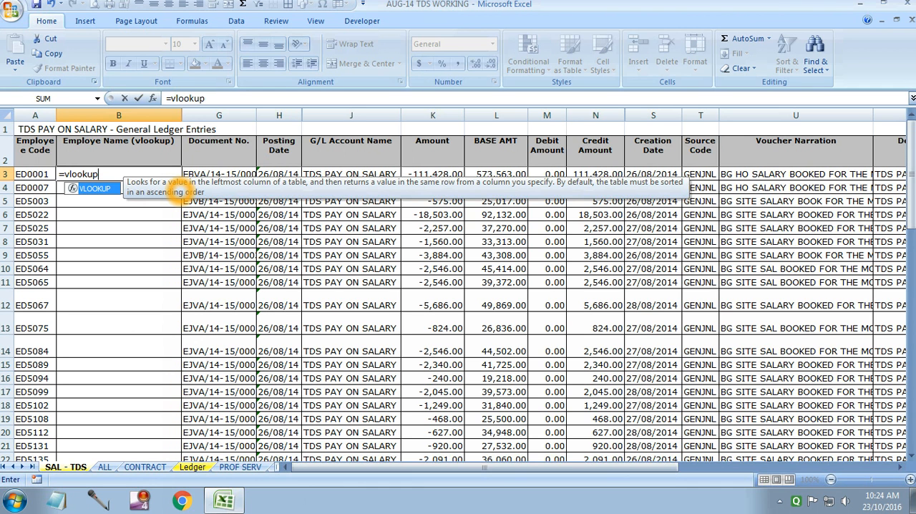
{"action": "type", "text": "("}
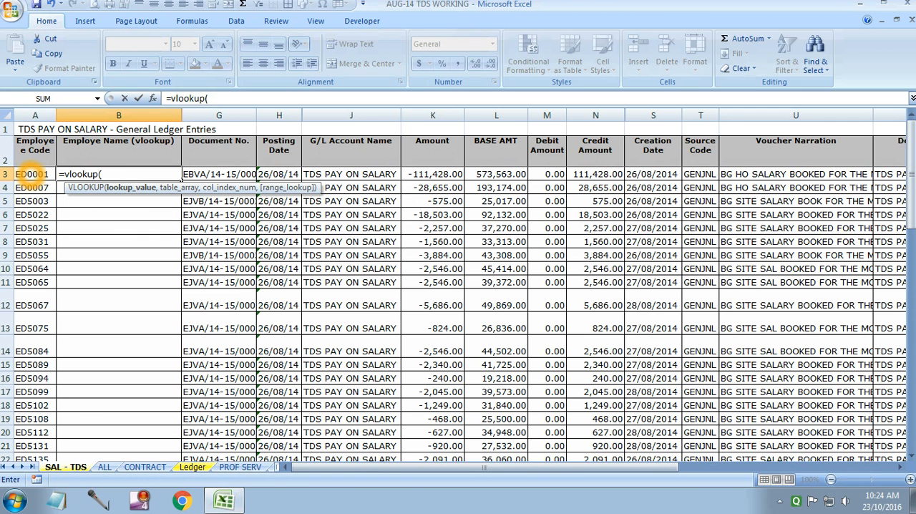
{"action": "left_click_drag", "start_coordinate": [29, 174], "coordinate": [35, 431]}
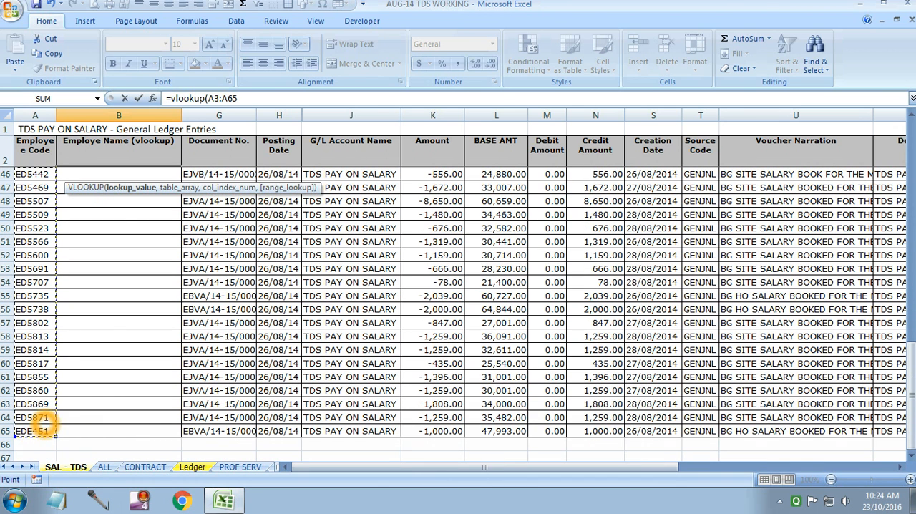
{"action": "type", "text": ","}
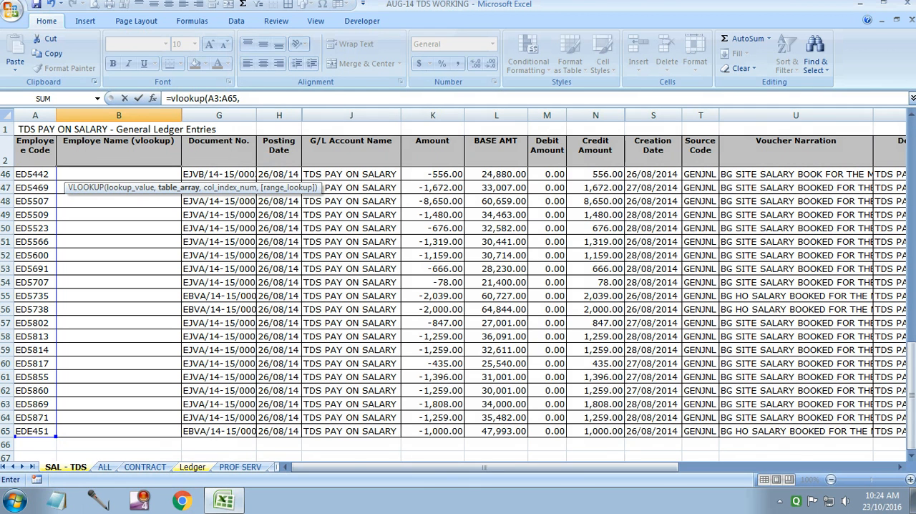
Complete the VLOOKUP with table array Ledger!A3:B65, column index 2 and range lookup 0, and enter it.
{"action": "left_click", "coordinate": [192, 467]}
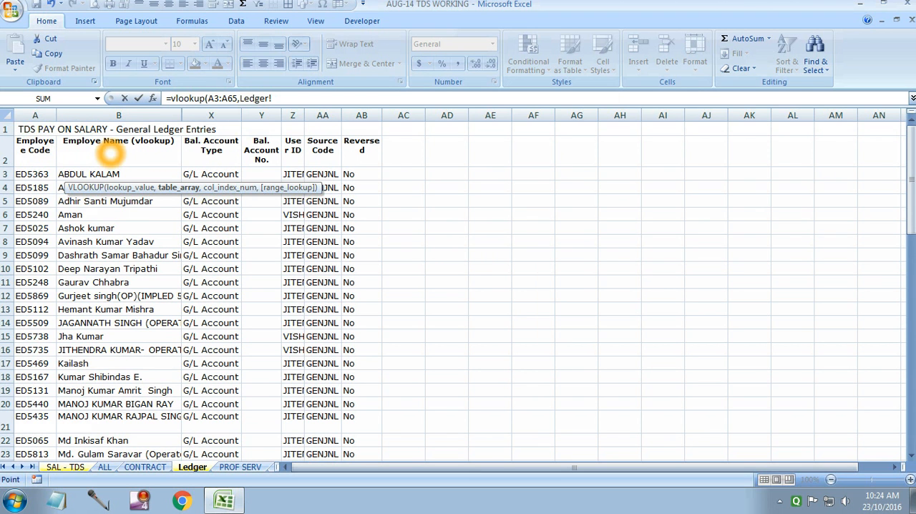
{"action": "left_click_drag", "start_coordinate": [31, 174], "coordinate": [36, 473]}
{"action": "left_click_drag", "start_coordinate": [34, 473], "coordinate": [97, 349]}
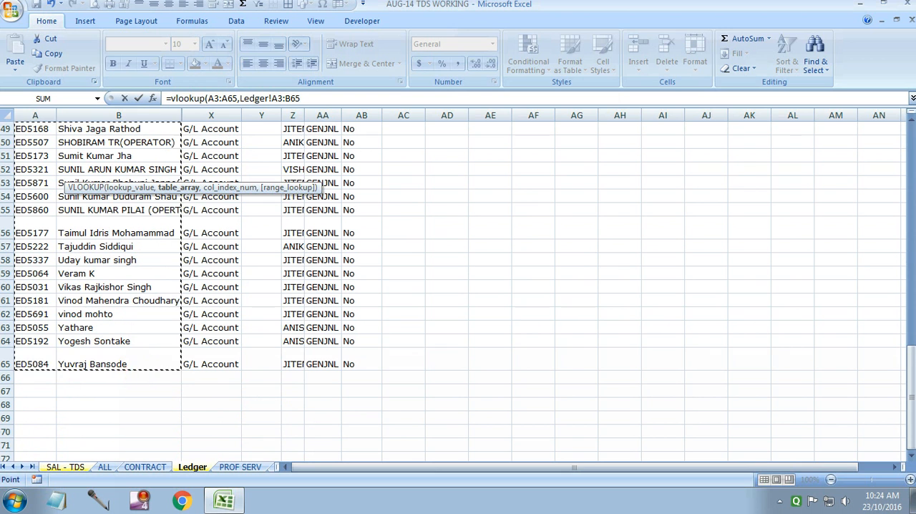
{"action": "type", "text": ","}
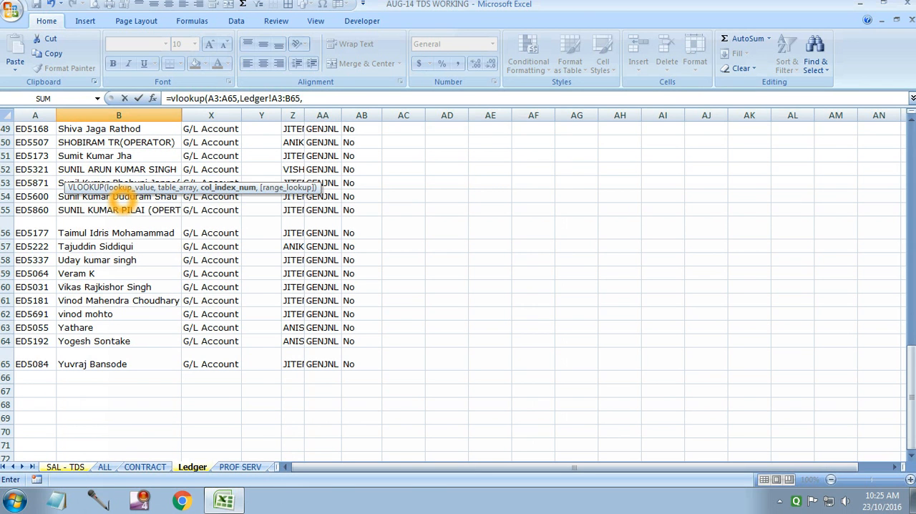
{"action": "type", "text": "2,"}
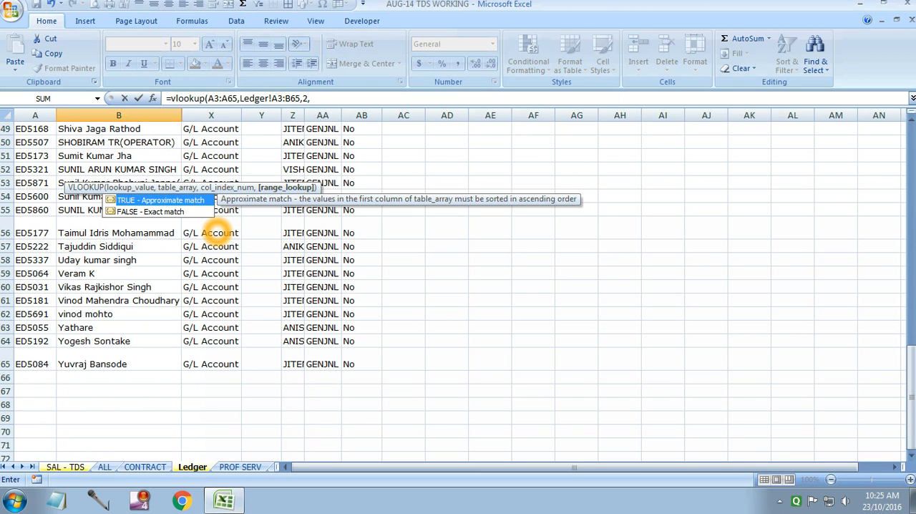
{"action": "type", "text": "0"}
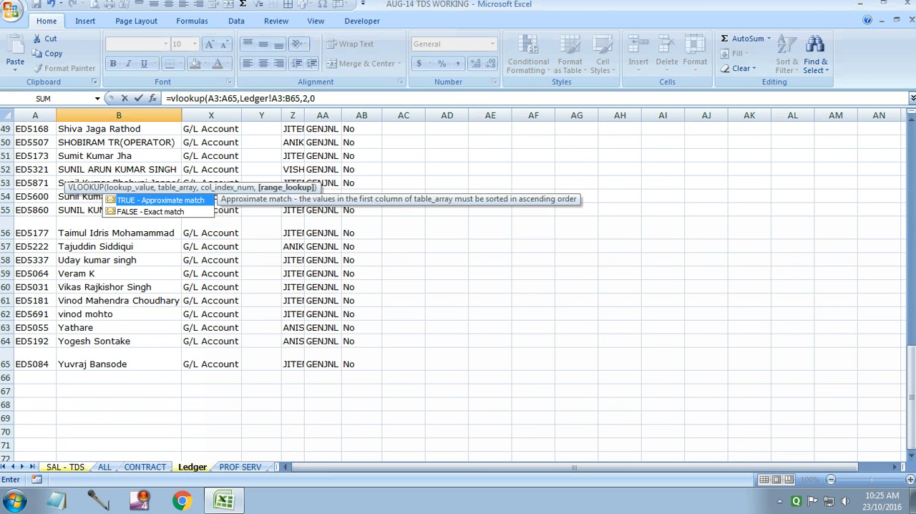
{"action": "type", "text": ")"}
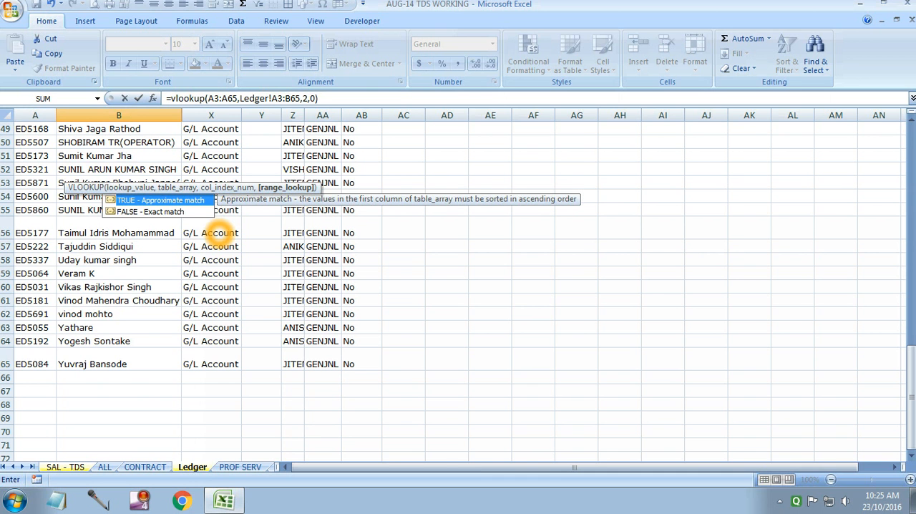
{"action": "key", "text": "Return"}
Make the ranges in B3's formula absolute so it reads =VLOOKUP($A$3:$A$65,Ledger!$A$3:$B$65,2,0).
{"action": "left_click", "coordinate": [75, 174]}
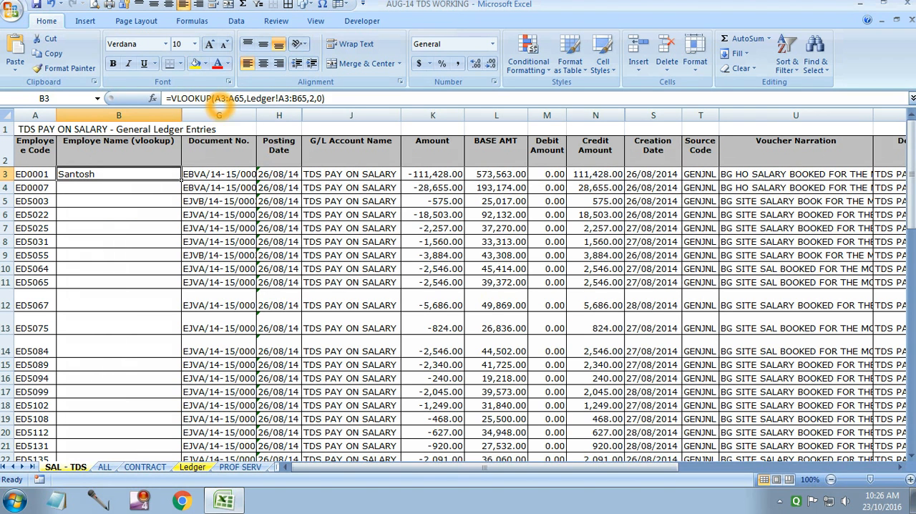
{"action": "left_click", "coordinate": [222, 98]}
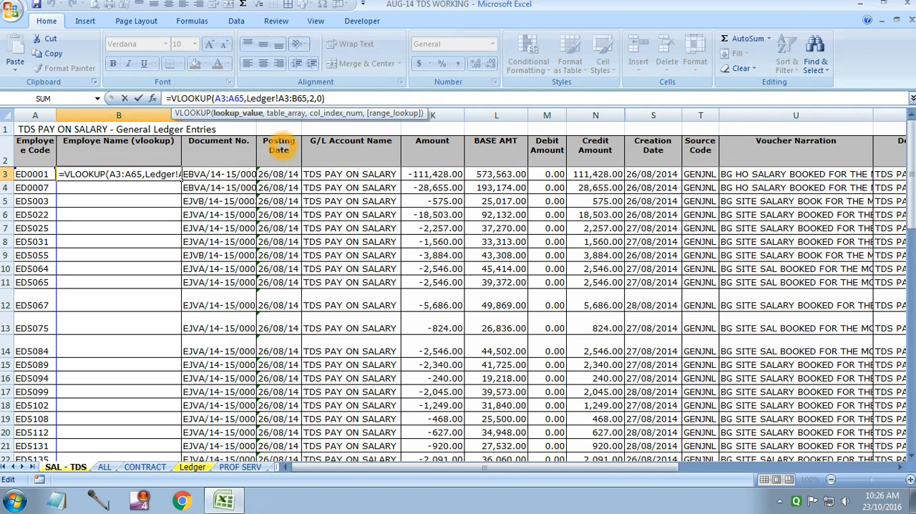
{"action": "left_click", "coordinate": [280, 134]}
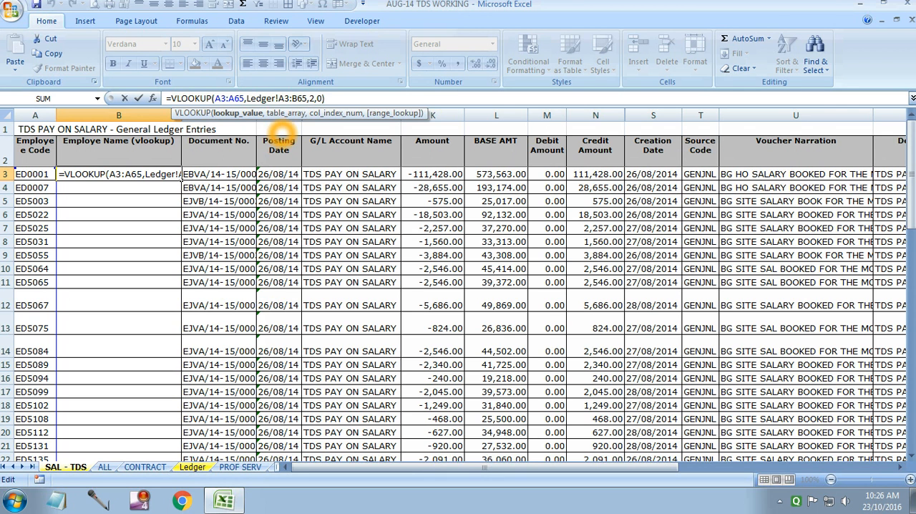
{"action": "key", "text": "F4"}
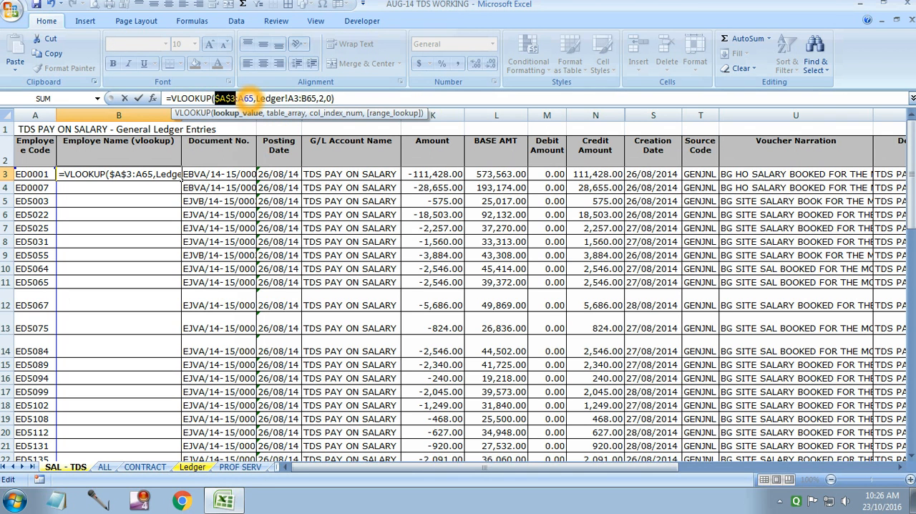
{"action": "left_click", "coordinate": [244, 98]}
{"action": "key", "text": "F4"}
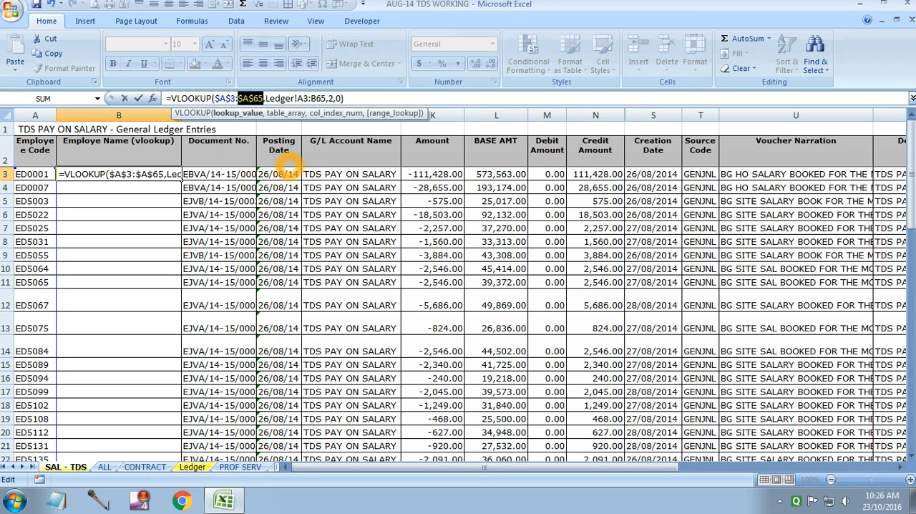
{"action": "left_click", "coordinate": [301, 99]}
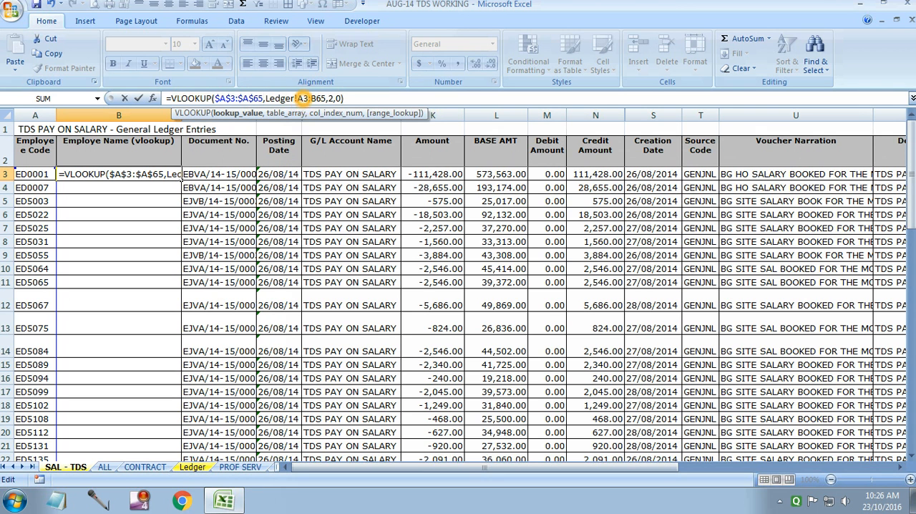
{"action": "key", "text": "F4"}
{"action": "left_click", "coordinate": [325, 98]}
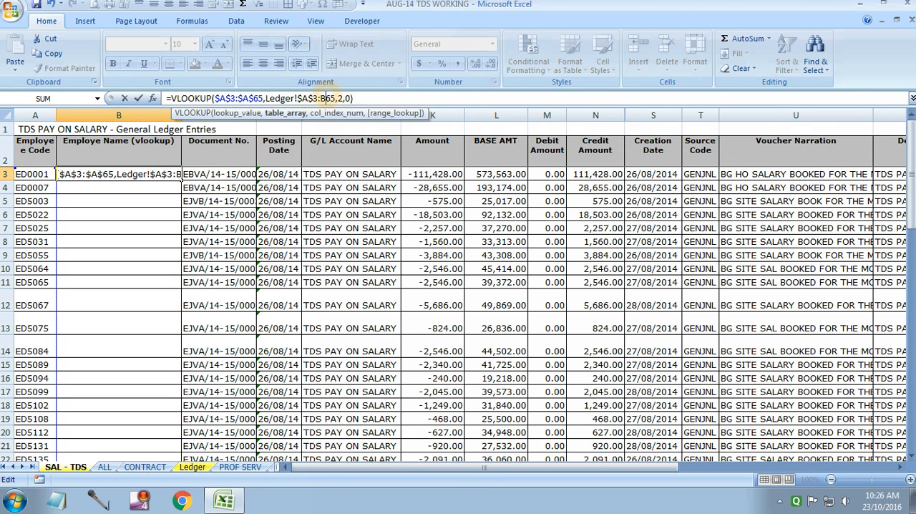
{"action": "key", "text": "F4"}
{"action": "key", "text": "Return"}
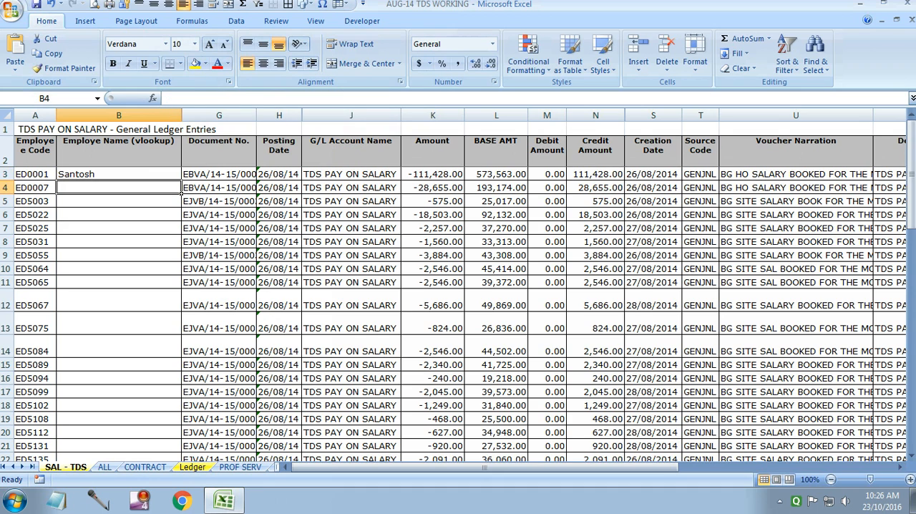
Fill the B3 lookup formula down the Employe Name column through row 65 and review the filled rows.
{"action": "left_click", "coordinate": [138, 174]}
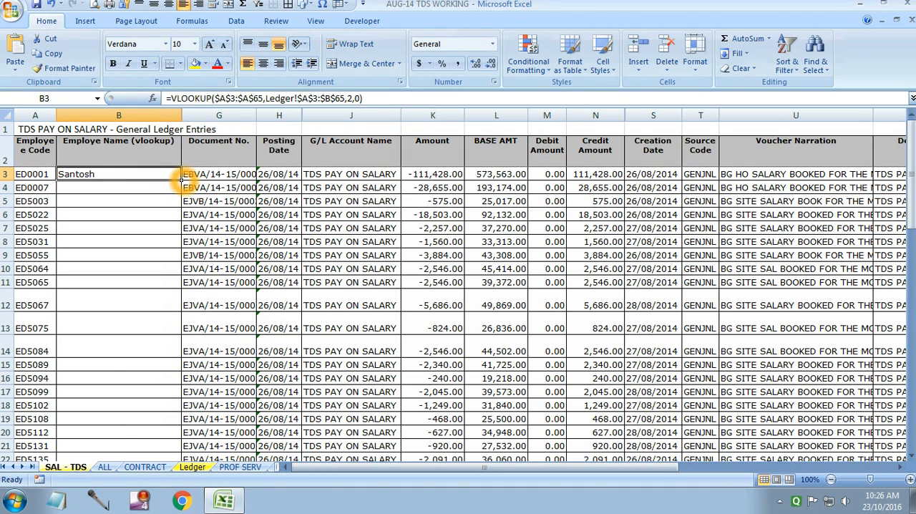
{"action": "double_click", "coordinate": [181, 181]}
{"action": "scroll", "coordinate": [188, 372], "scroll_direction": "down", "scroll_amount": 3}
{"action": "scroll", "coordinate": [187, 372], "scroll_direction": "down", "scroll_amount": 12}
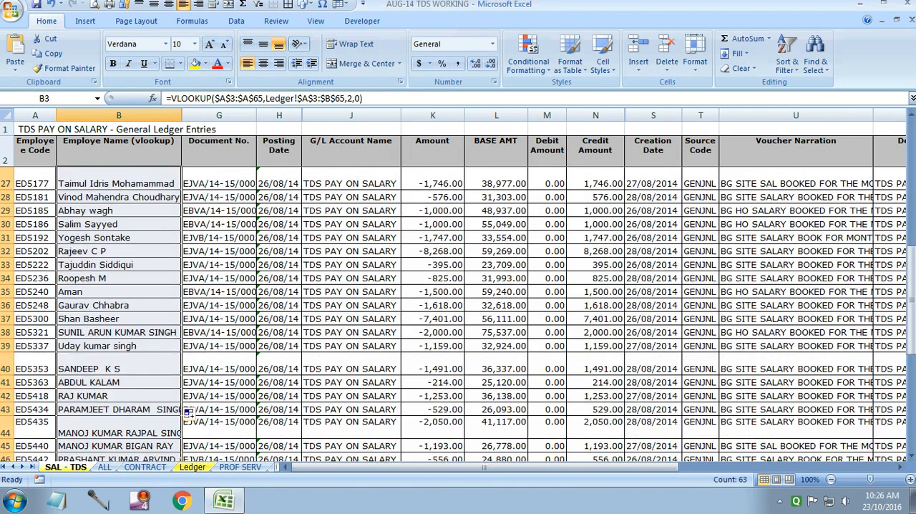
{"action": "left_click", "coordinate": [183, 445]}
{"action": "scroll", "coordinate": [151, 401], "scroll_direction": "up", "scroll_amount": 15}
{"action": "scroll", "coordinate": [113, 353], "scroll_direction": "down", "scroll_amount": 3}
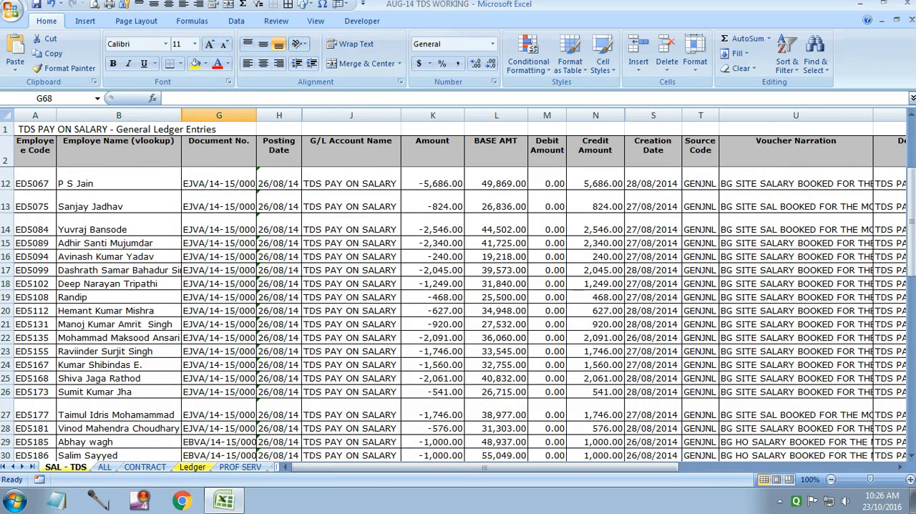
{"action": "scroll", "coordinate": [191, 305], "scroll_direction": "up", "scroll_amount": 3}
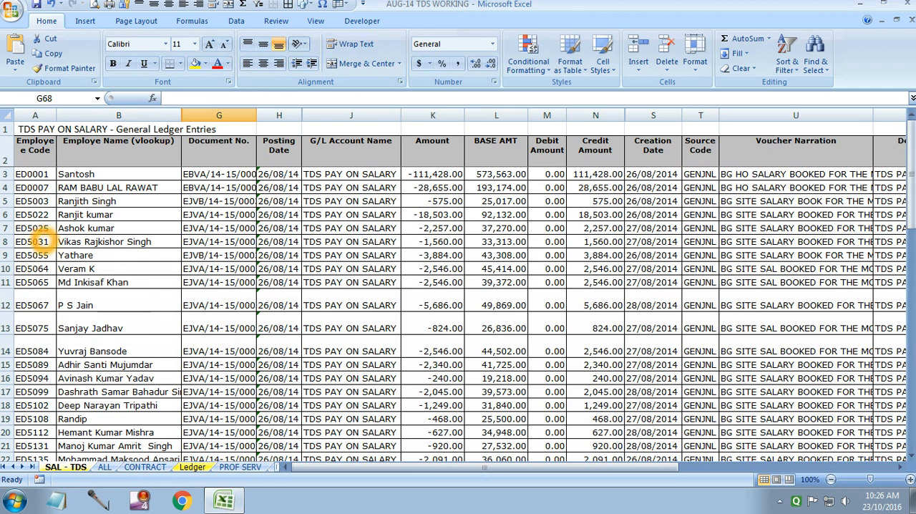
Copy the employee code from A8 of SAL - TDS, find it on the Ledger sheet to check the name, and return to SAL - TDS.
{"action": "left_click", "coordinate": [35, 242]}
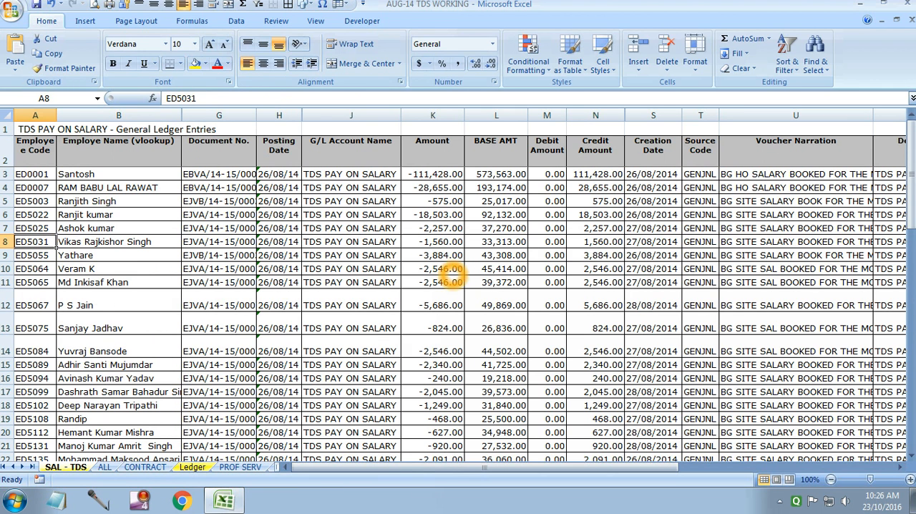
{"action": "key", "text": "ctrl+c"}
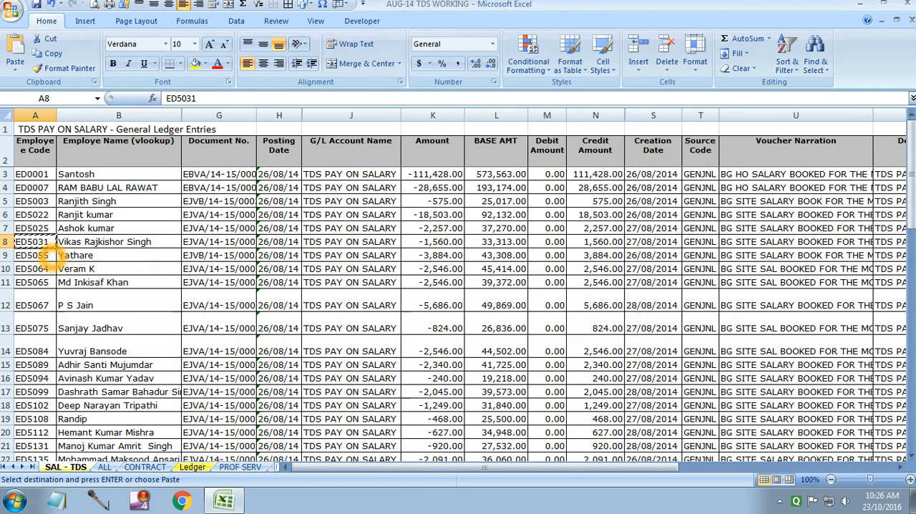
{"action": "left_click", "coordinate": [192, 466]}
{"action": "left_click", "coordinate": [191, 378]}
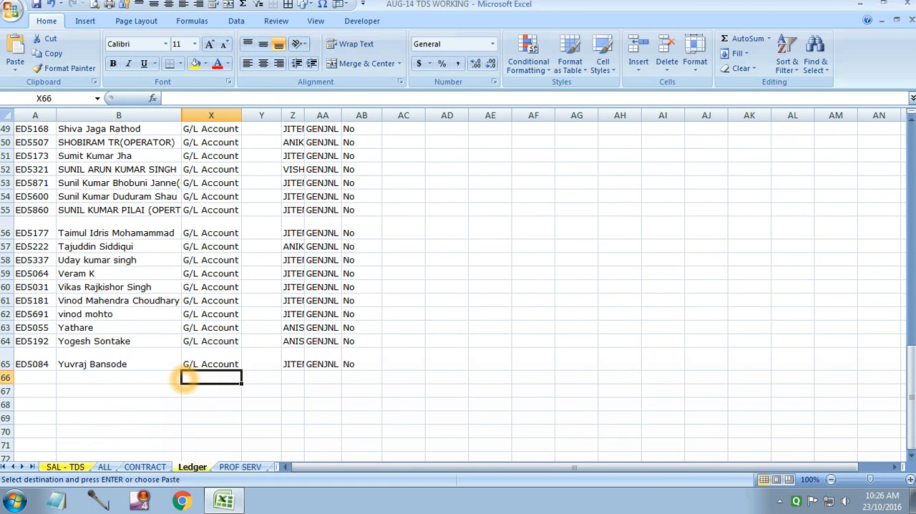
{"action": "key", "text": "ctrl+f"}
{"action": "key", "text": "ctrl+v"}
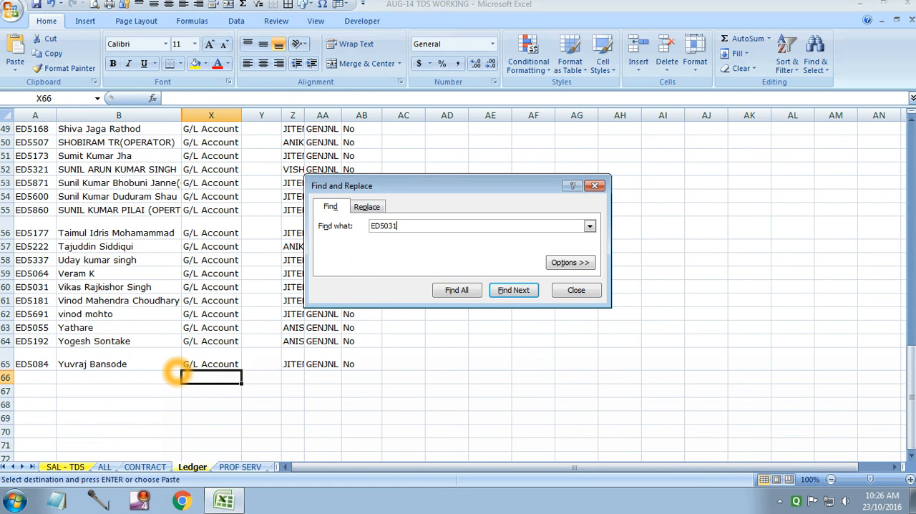
{"action": "key", "text": "Return"}
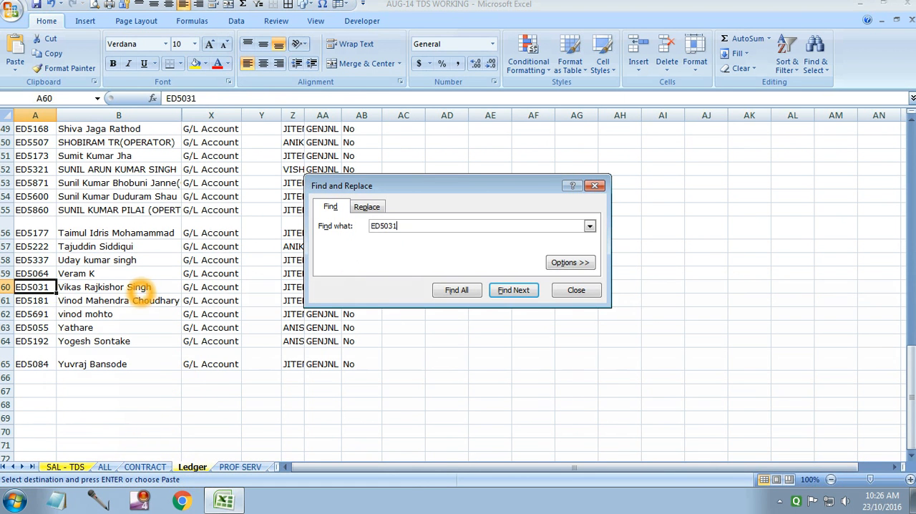
{"action": "left_click", "coordinate": [58, 467]}
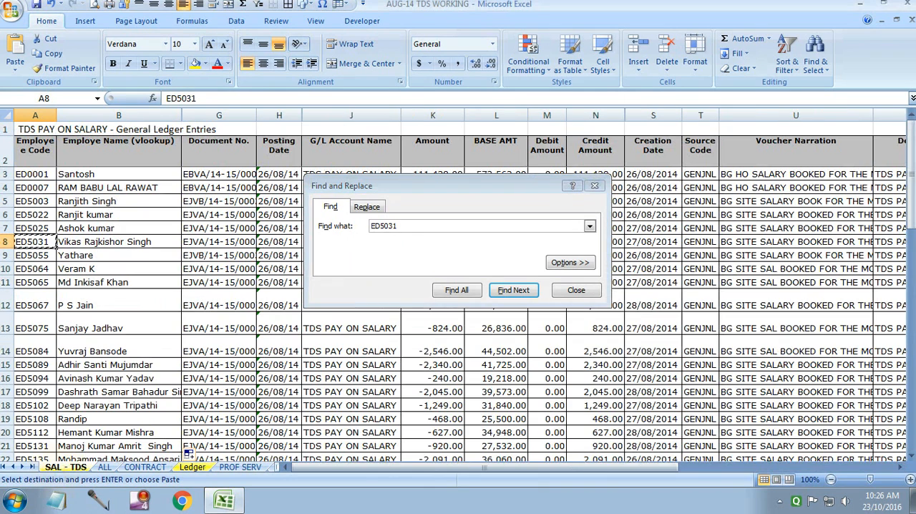
Find the employee code from A24 of SAL - TDS on the Ledger sheet to check its name, then return and close the search.
{"action": "scroll", "coordinate": [115, 244], "scroll_direction": "down", "scroll_amount": 3}
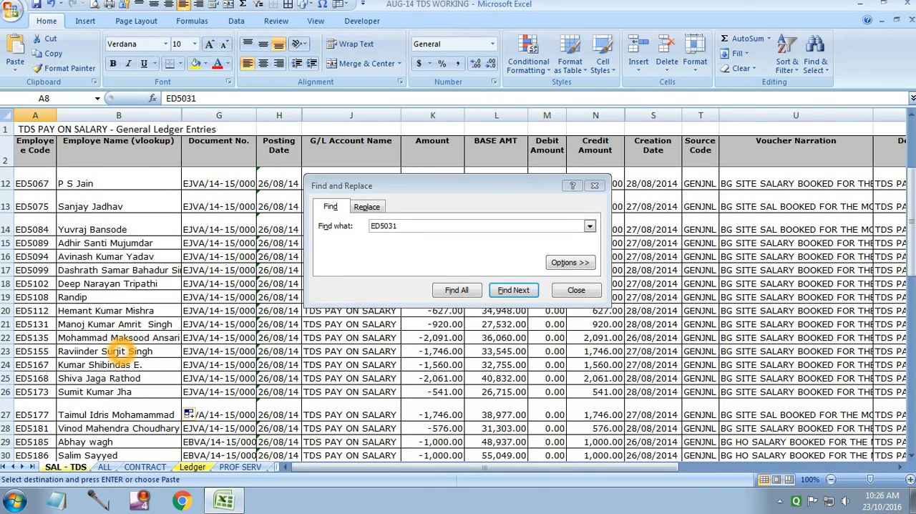
{"action": "left_click", "coordinate": [35, 364]}
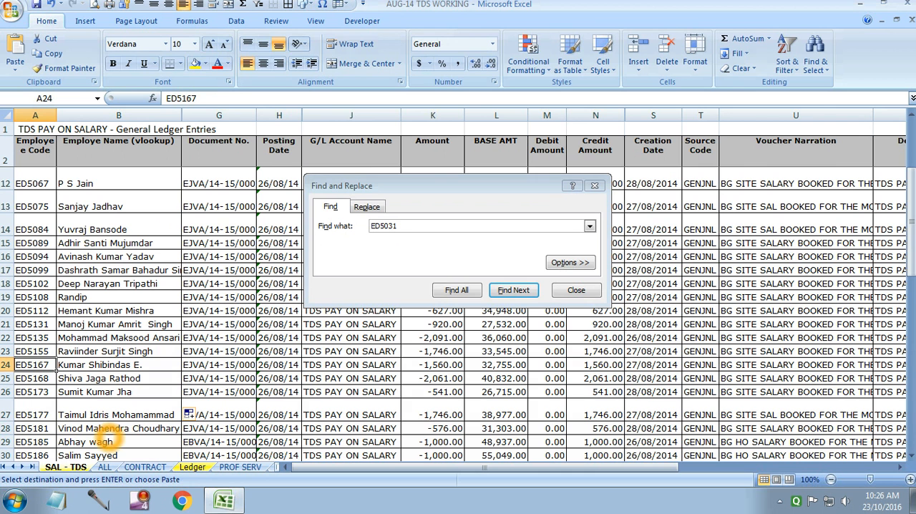
{"action": "key", "text": "ctrl+c"}
{"action": "left_click", "coordinate": [190, 465]}
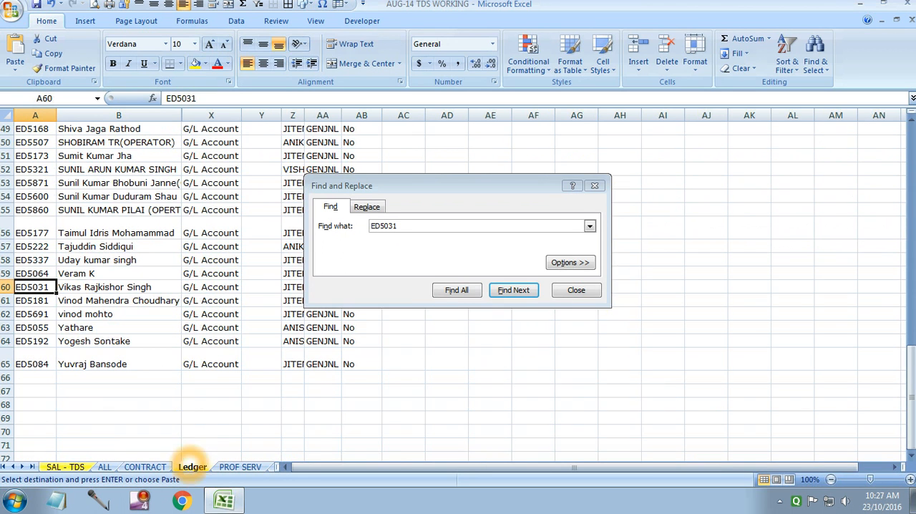
{"action": "left_click_drag", "start_coordinate": [416, 223], "coordinate": [320, 233]}
{"action": "key", "text": "ctrl+v"}
{"action": "key", "text": "BackSpace"}
{"action": "key", "text": "BackSpace"}
{"action": "key", "text": "BackSpace"}
{"action": "key", "text": "BackSpace"}
{"action": "key", "text": "BackSpace"}
{"action": "key", "text": "BackSpace"}
{"action": "key", "text": "BackSpace"}
{"action": "key", "text": "BackSpace"}
{"action": "key", "text": "BackSpace"}
{"action": "key", "text": "BackSpace"}
{"action": "key", "text": "BackSpace"}
{"action": "key", "text": "BackSpace"}
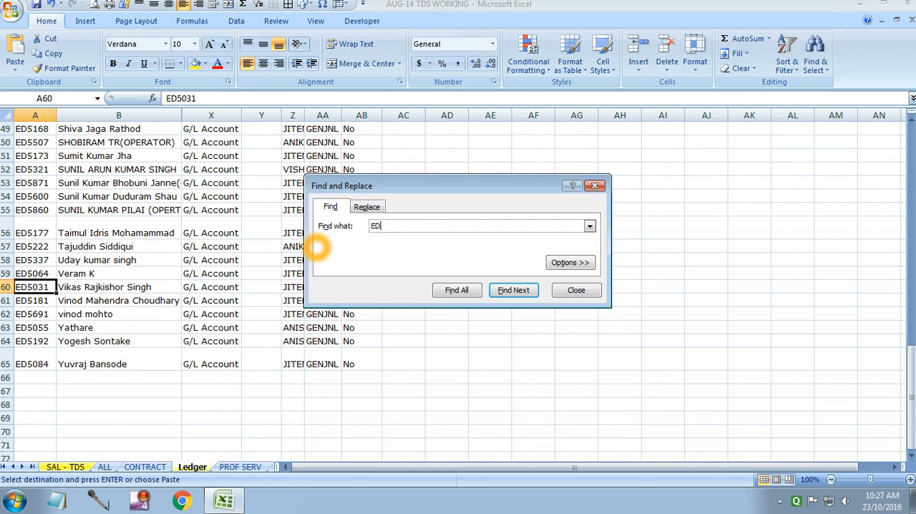
{"action": "key", "text": "Return"}
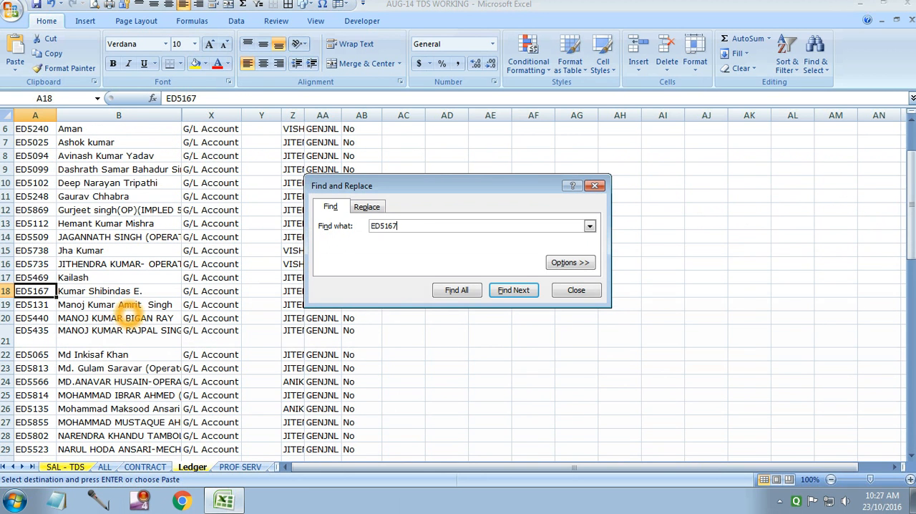
{"action": "left_click", "coordinate": [65, 466]}
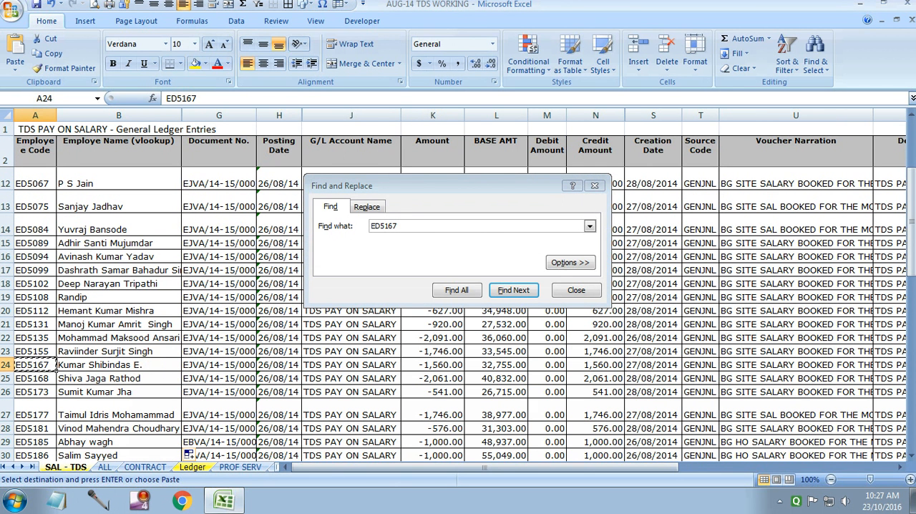
{"action": "left_click", "coordinate": [577, 290]}
Look over the filled employee names on SAL - TDS, save the workbook and minimize its window.
{"action": "scroll", "coordinate": [222, 418], "scroll_direction": "up", "scroll_amount": 3}
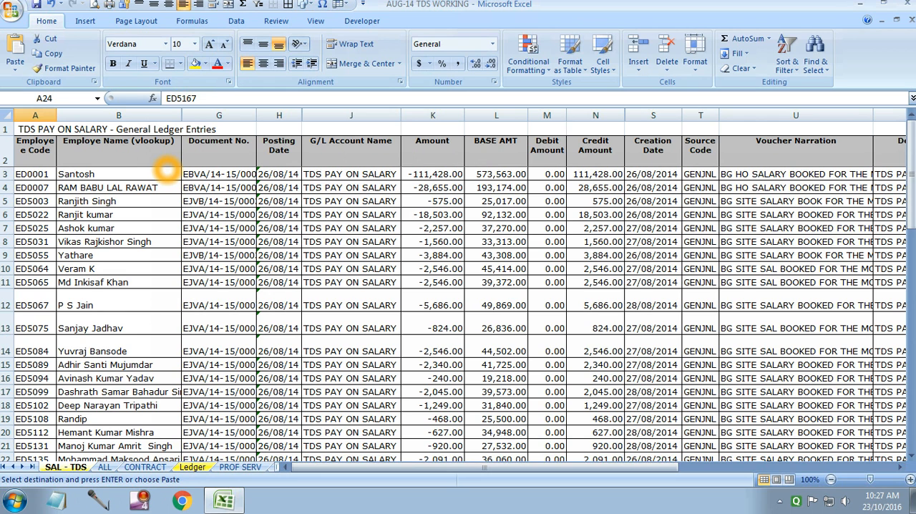
{"action": "scroll", "coordinate": [603, 286], "scroll_direction": "down", "scroll_amount": 5}
{"action": "scroll", "coordinate": [604, 290], "scroll_direction": "up", "scroll_amount": 5}
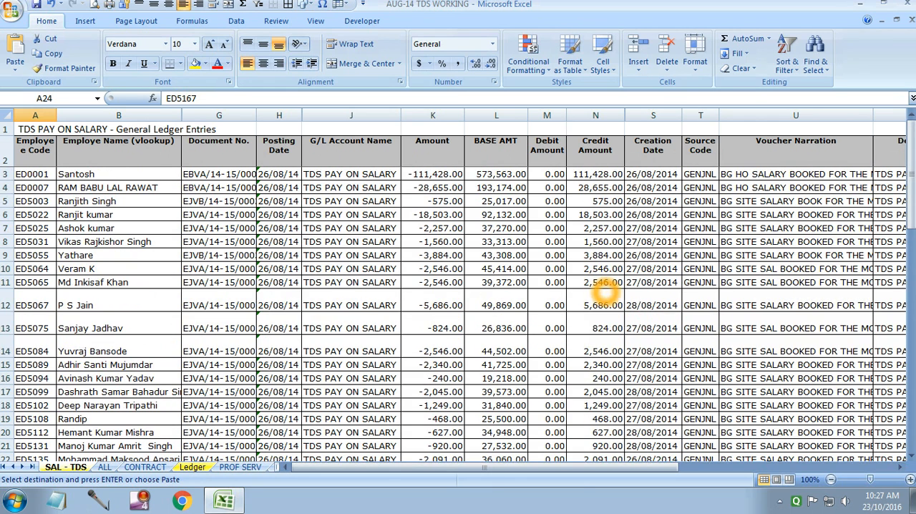
{"action": "left_click", "coordinate": [36, 5]}
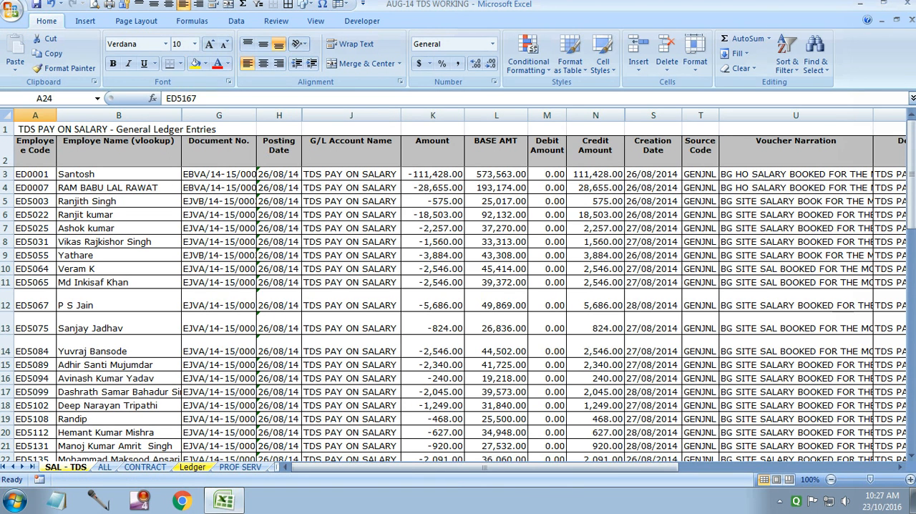
{"action": "left_click", "coordinate": [859, 4]}
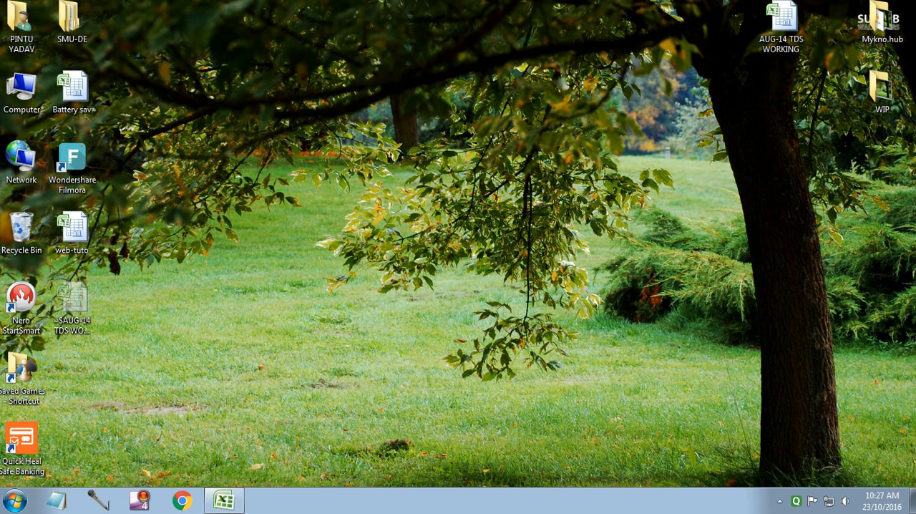